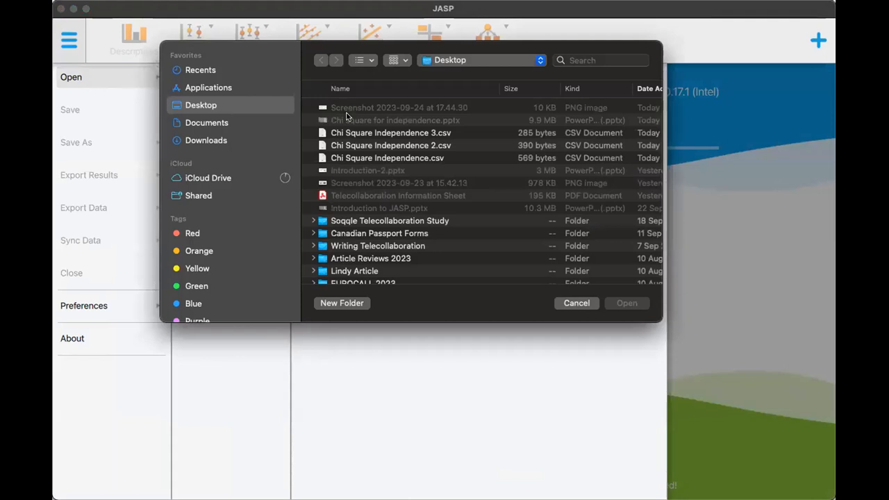
Open Chi Square Independence 3.csv from the Desktop and set the A1Pre, A1Post, A2Pre and A2Post columns to Ordinal
double_click(351, 132)
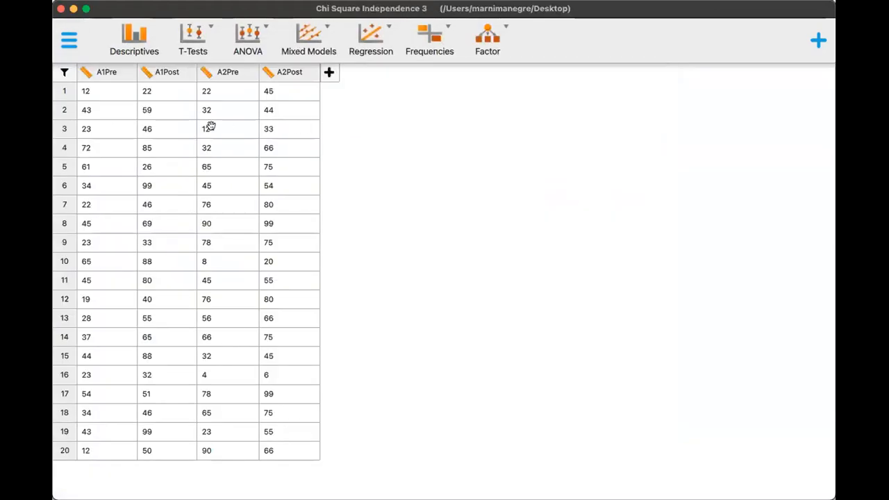
left_click(85, 73)
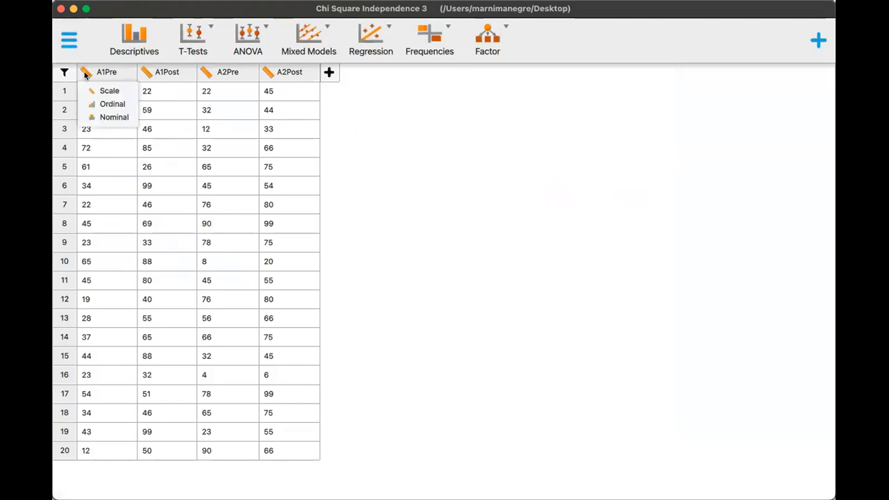
left_click(98, 105)
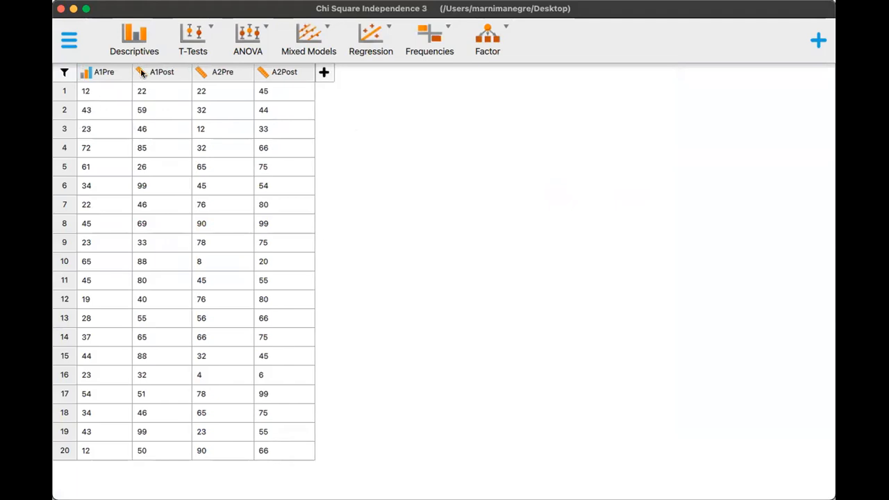
left_click(141, 73)
left_click(157, 105)
left_click(201, 74)
left_click(223, 104)
left_click(258, 76)
left_click(276, 104)
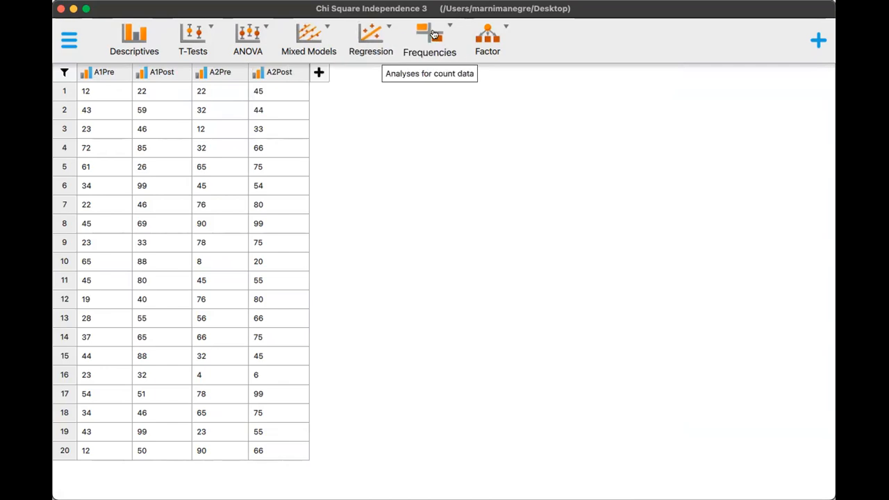
Create a classical Contingency Tables analysis with A1Pre as rows and A1Post as columns, and view its chi-squared test
left_click(433, 34)
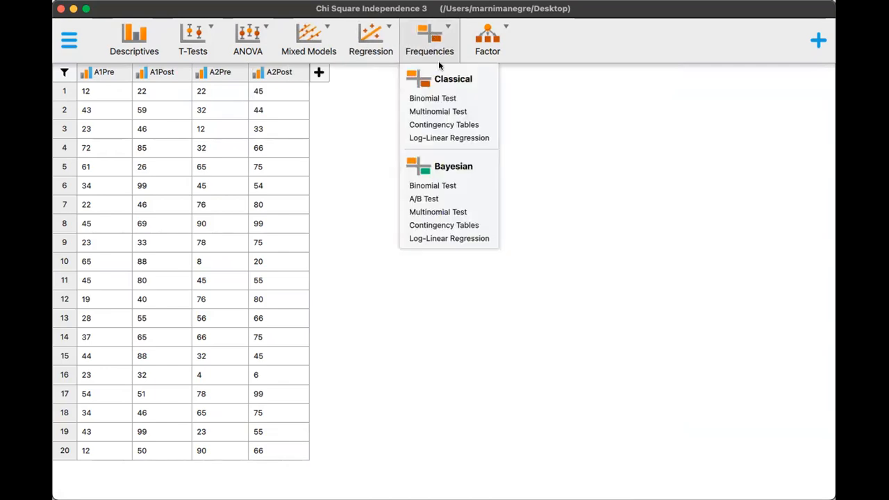
left_click(456, 125)
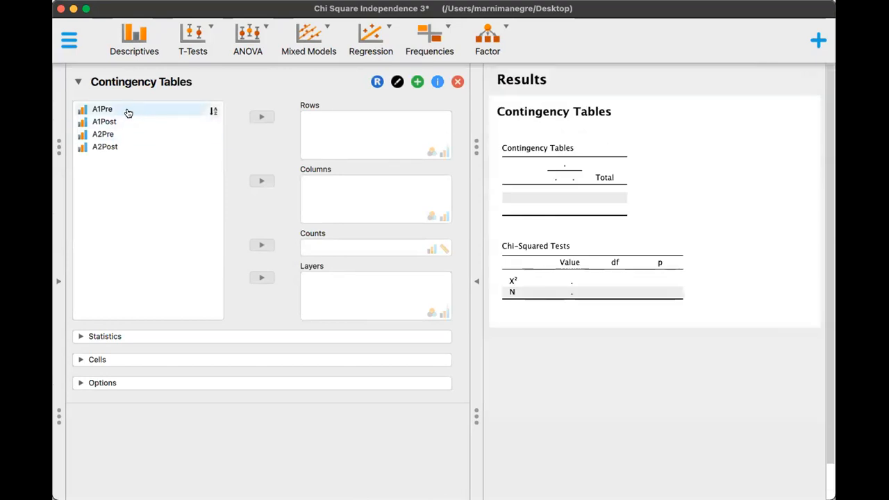
left_click(128, 113)
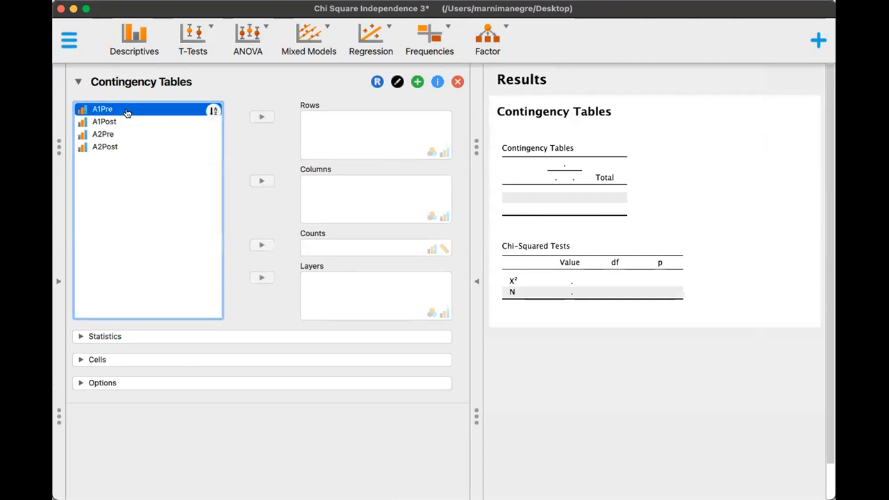
left_click(258, 118)
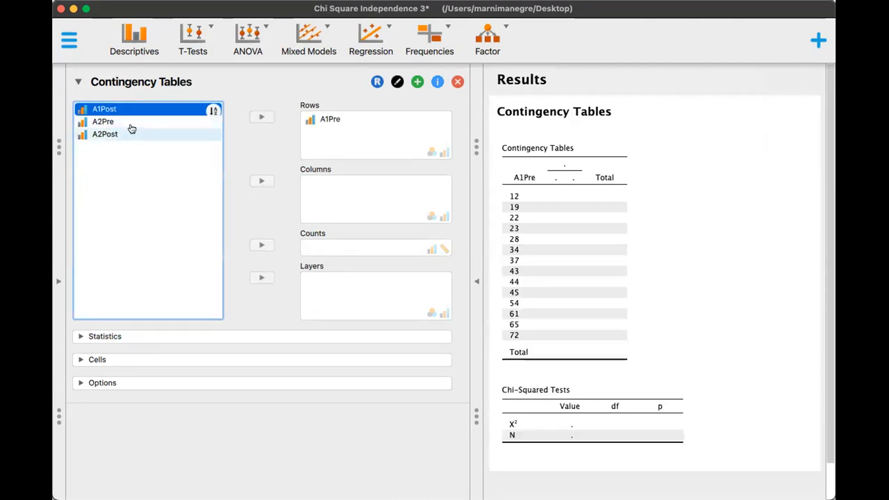
left_click(262, 182)
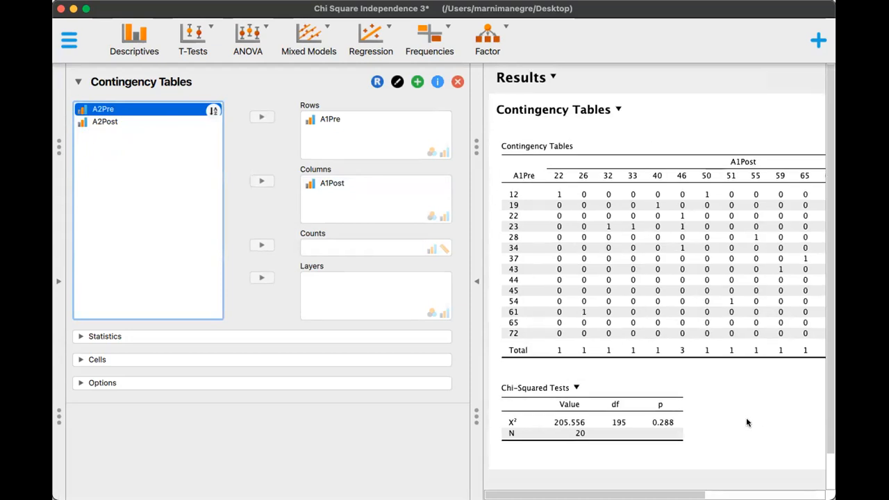
scroll(746, 422, "down", 2)
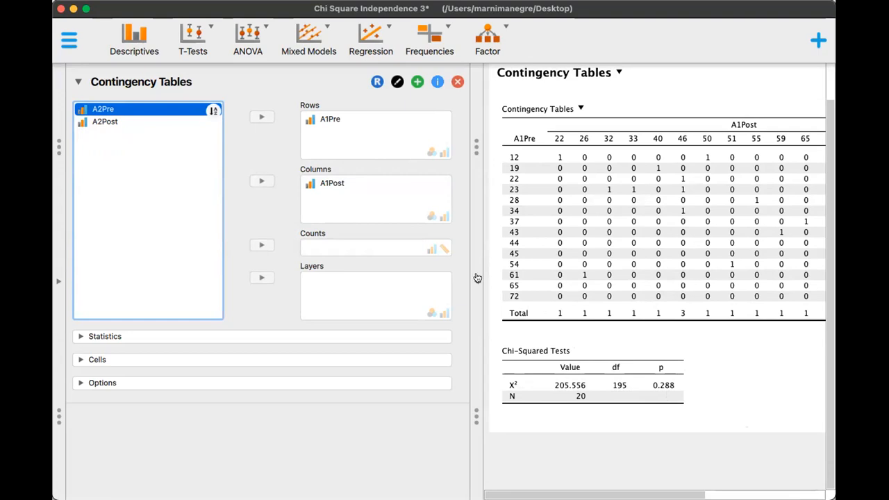
Replace the contingency table's variables with A2Pre as rows and A2Post as columns
left_click(314, 120)
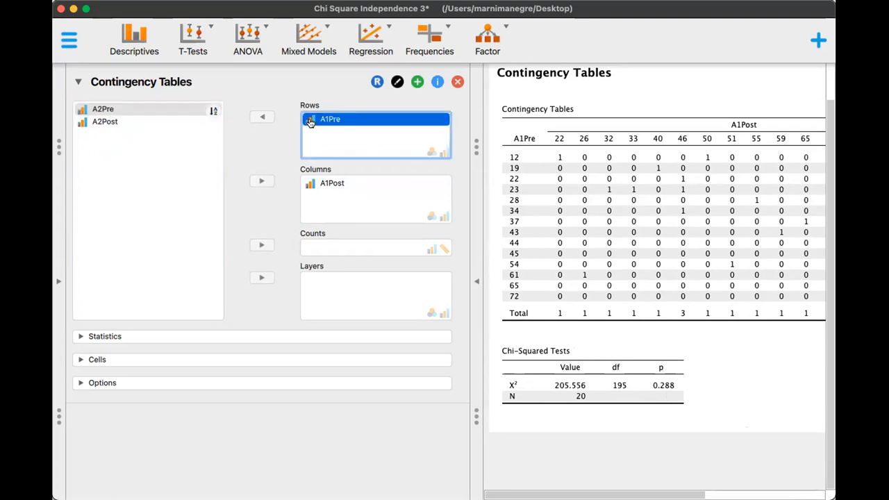
left_click(262, 116)
left_click(351, 183)
left_click(262, 180)
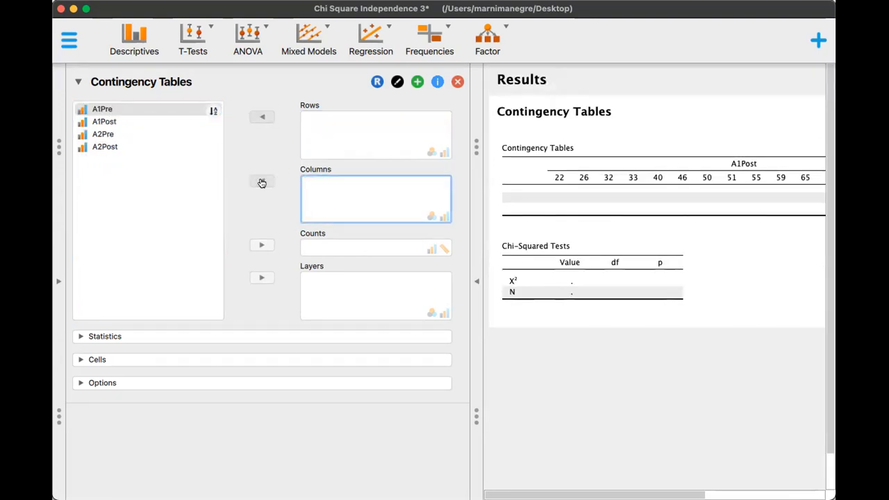
left_click(108, 134)
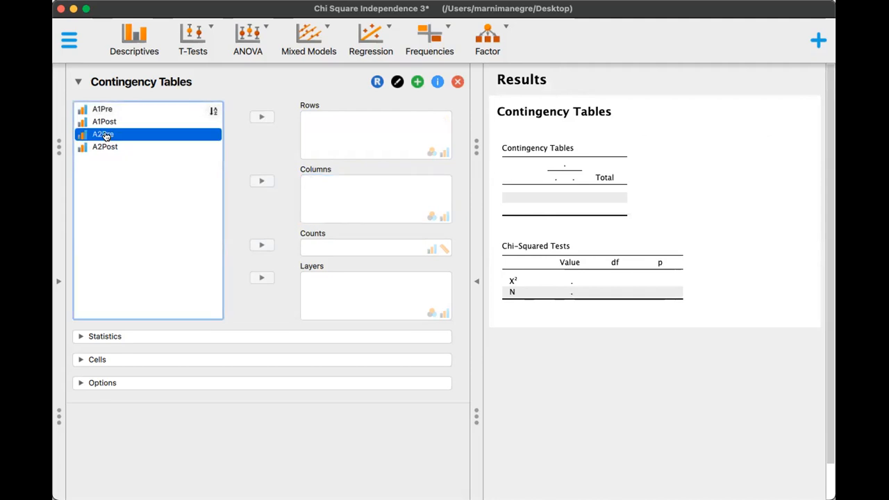
left_click(261, 118)
left_click(261, 182)
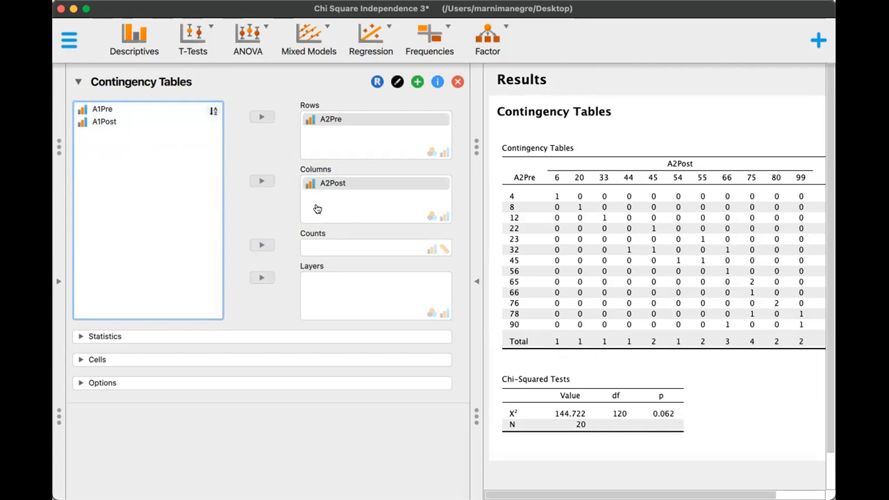
Change the contingency table to compare the two pre-tests, with A1Pre as rows and A2Pre as columns
left_click(312, 122)
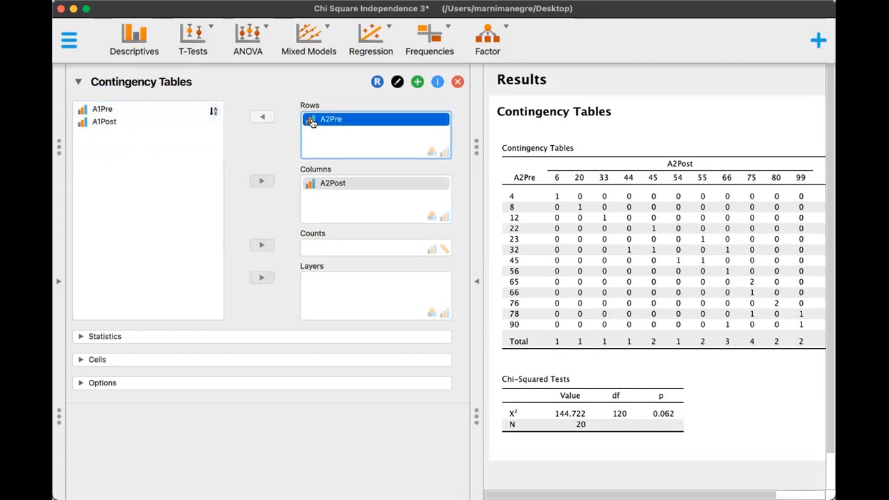
left_click(262, 116)
left_click(312, 183)
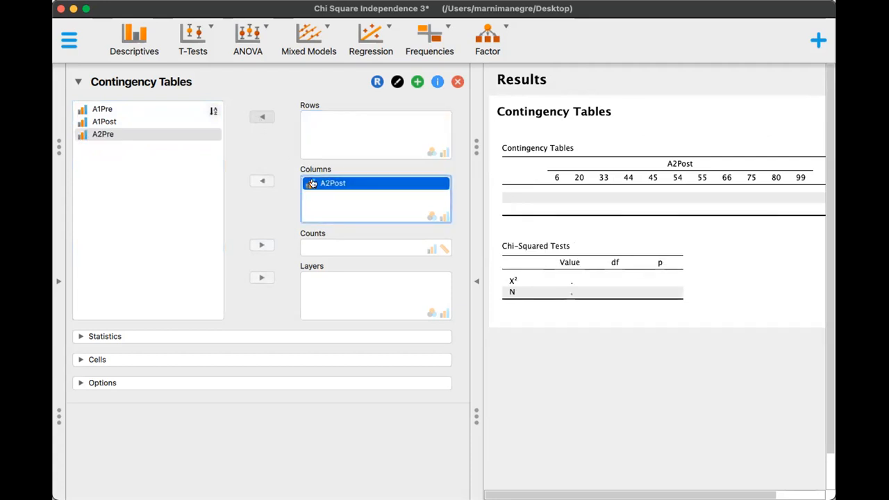
left_click(262, 181)
left_click(102, 111)
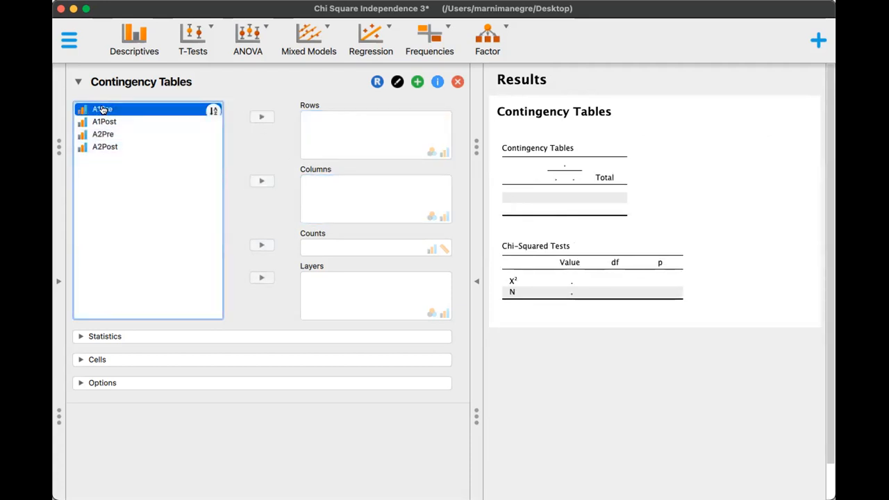
left_click(257, 118)
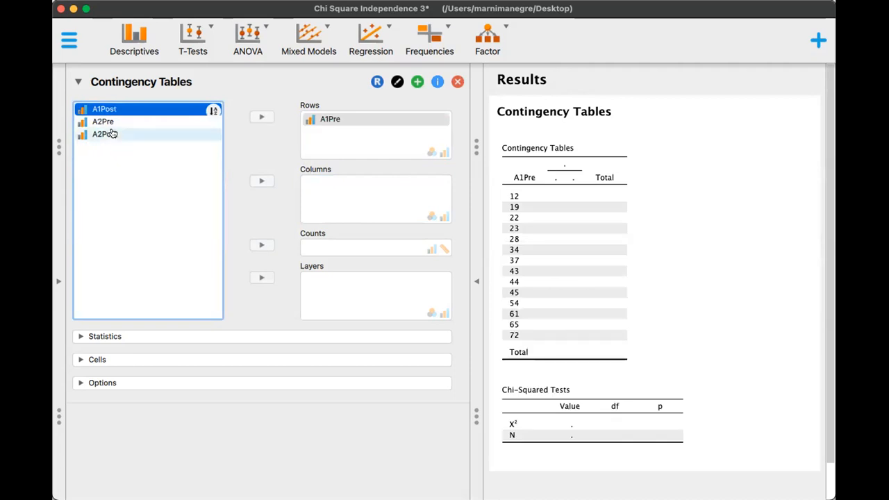
left_click(101, 122)
left_click(263, 180)
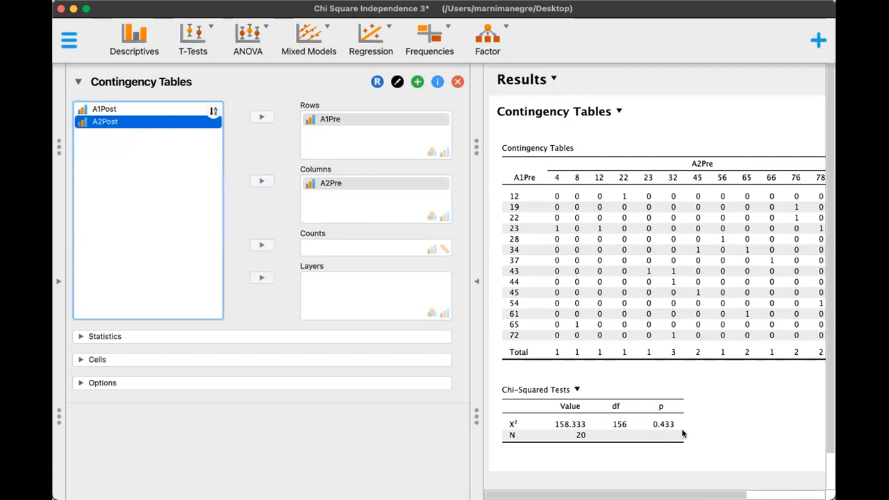
Change the contingency table to compare the two post-tests, with A1Post as rows and A2Post as columns
left_click(311, 121)
left_click(262, 116)
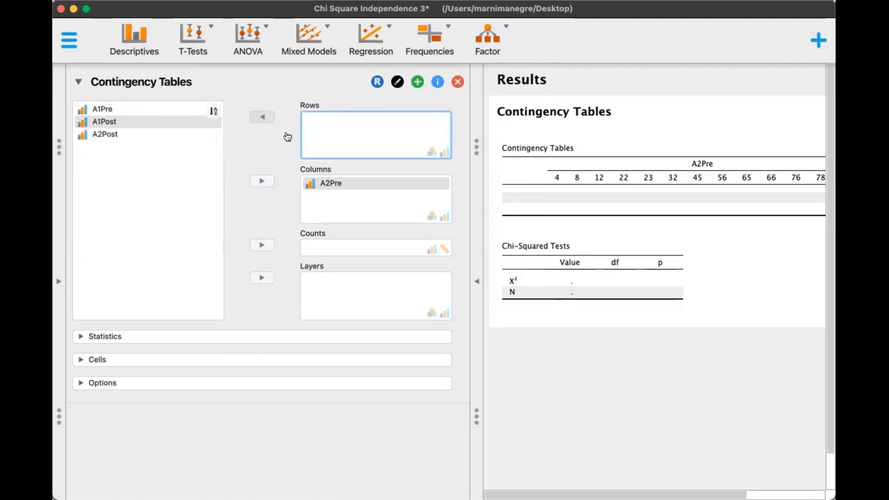
left_click(336, 182)
left_click(261, 180)
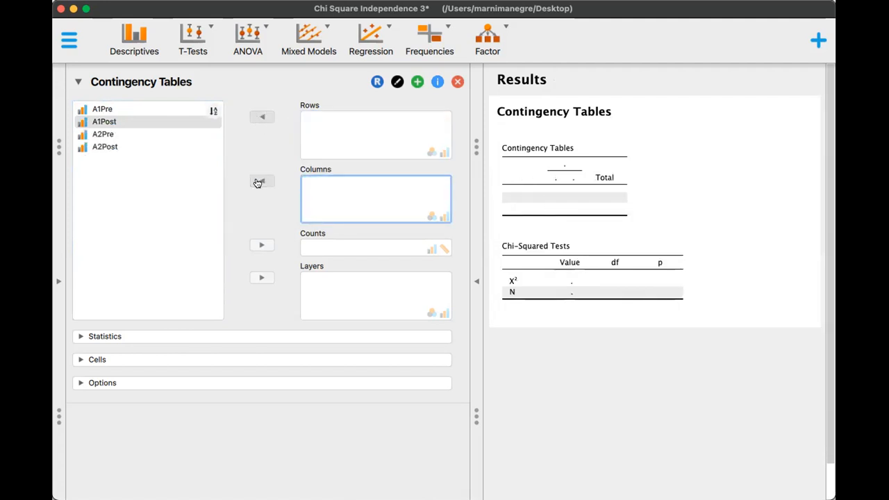
left_click(114, 122)
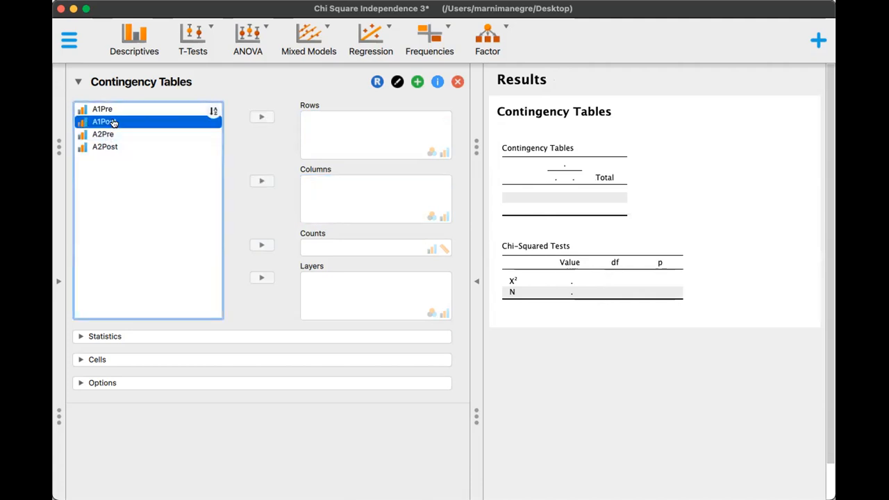
left_click(261, 117)
left_click(118, 136)
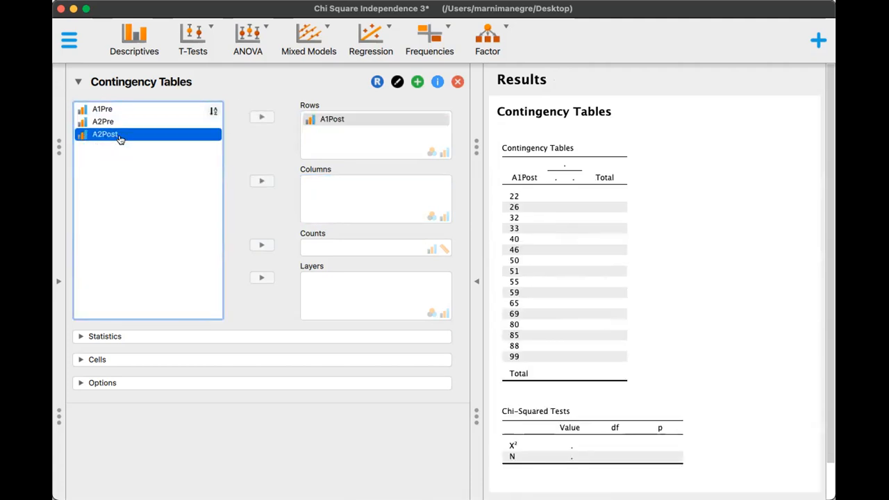
left_click(261, 181)
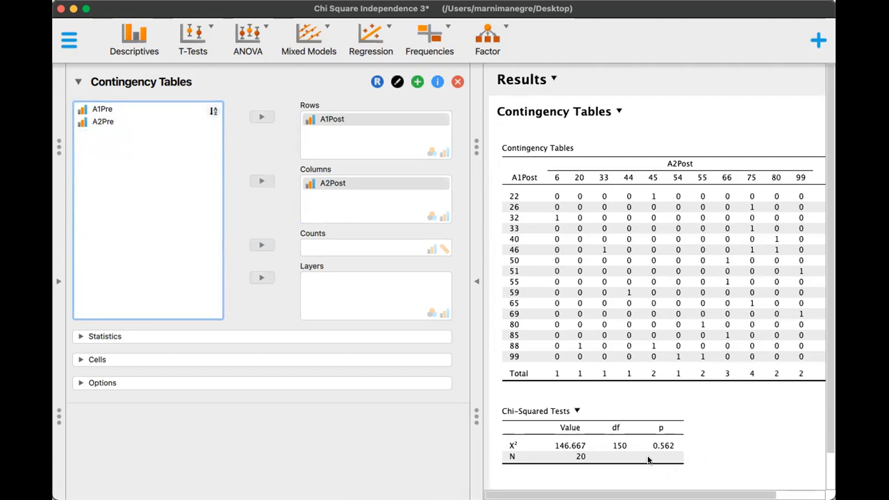